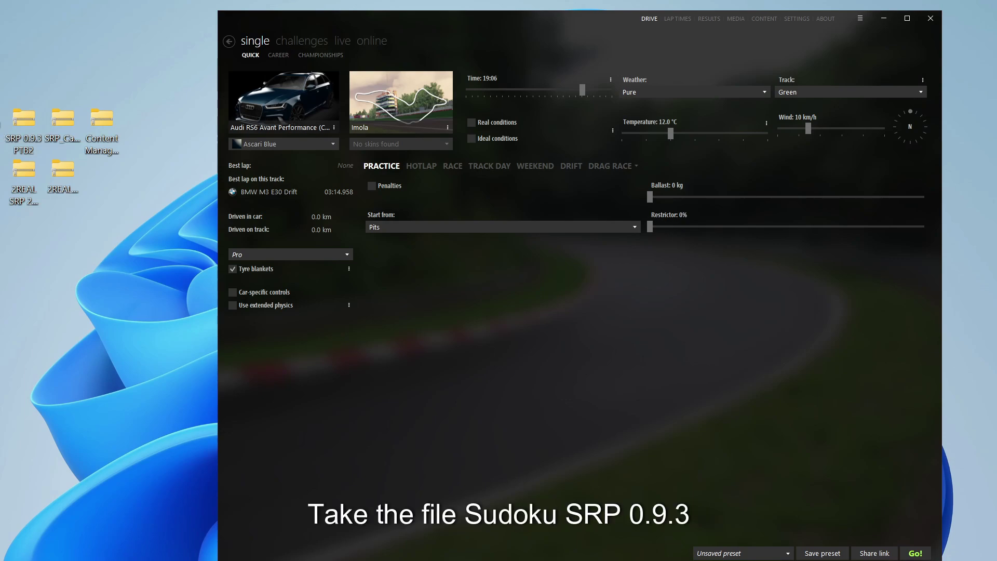
# Drop the SRP 0.9.3 PTB2 archive onto Content Manager and review it in Downloads without installing.
pyautogui.moveTo(23, 124)
pyautogui.mouseDown()
pyautogui.moveTo(585, 307)
pyautogui.moveTo(516, 322)
pyautogui.mouseUp()
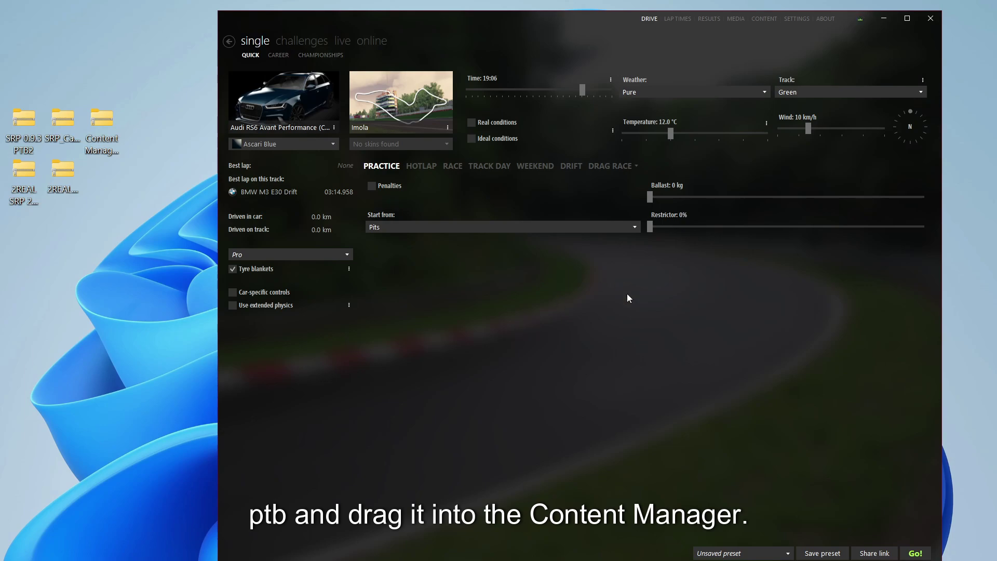
pyautogui.click(858, 22)
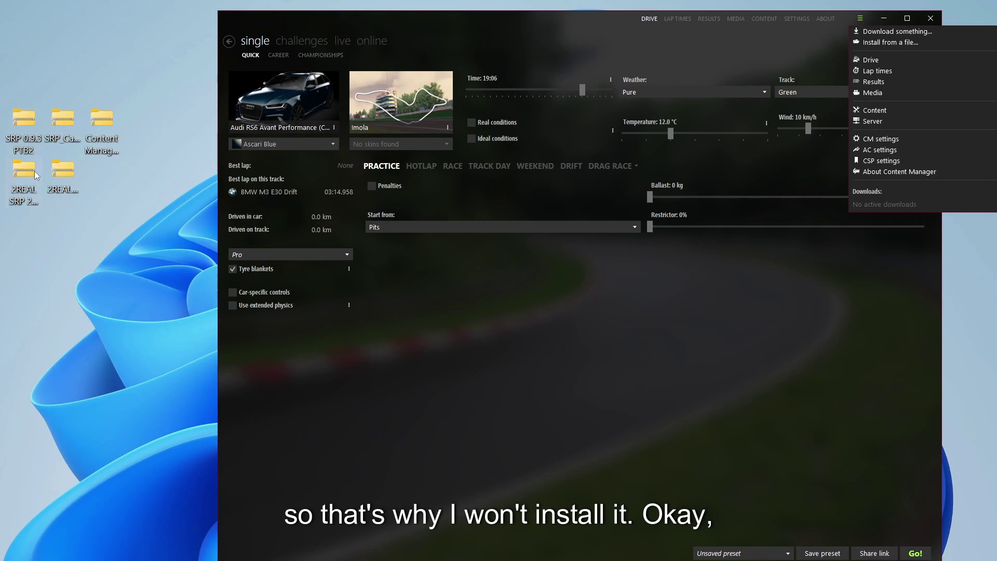
# Add the SRP_Car_Pack_3.3 archive and install all 95 of its cars from Downloads.
pyautogui.click(60, 133)
pyautogui.moveTo(60, 126); pyautogui.dragTo(589, 367)
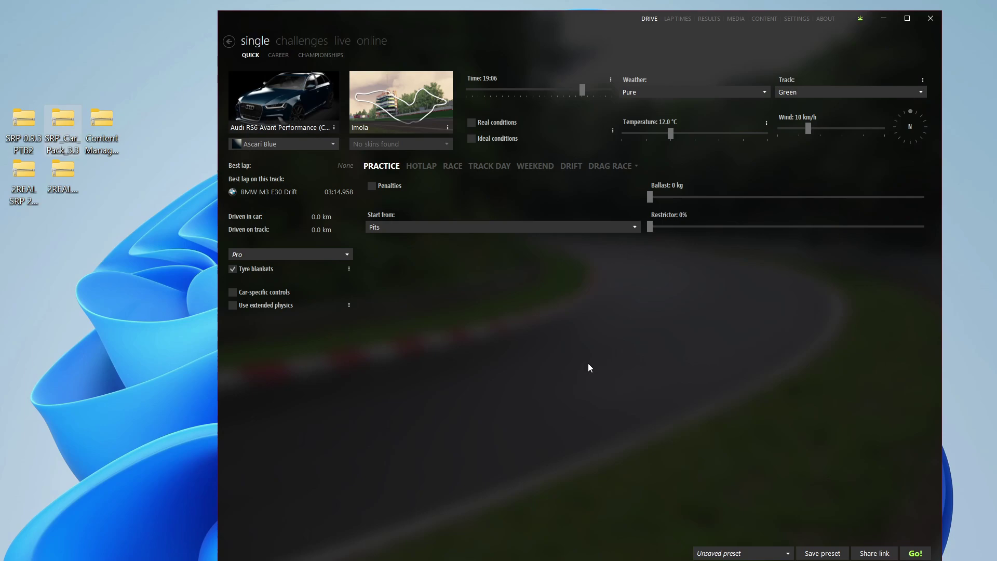
pyautogui.click(859, 21)
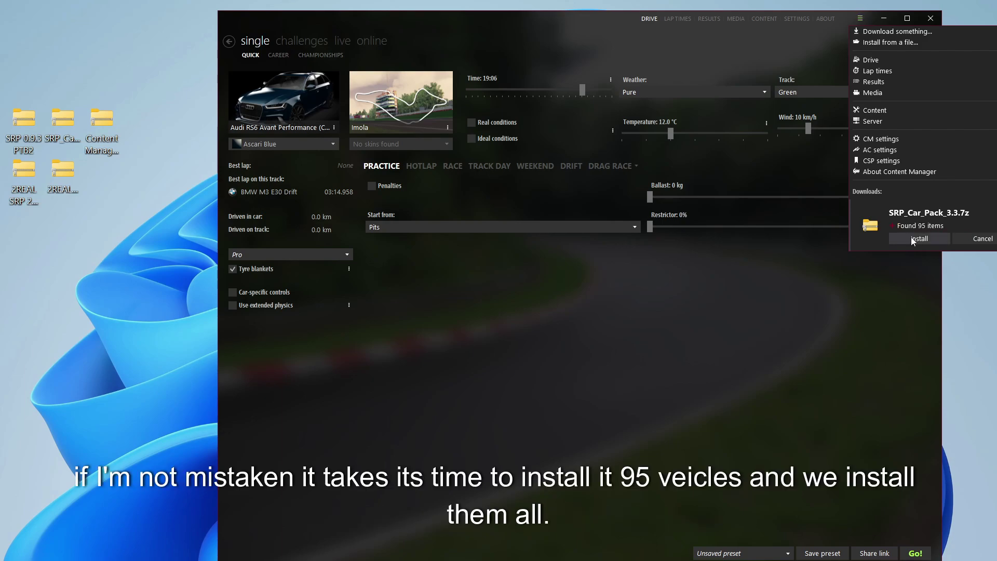
pyautogui.click(917, 238)
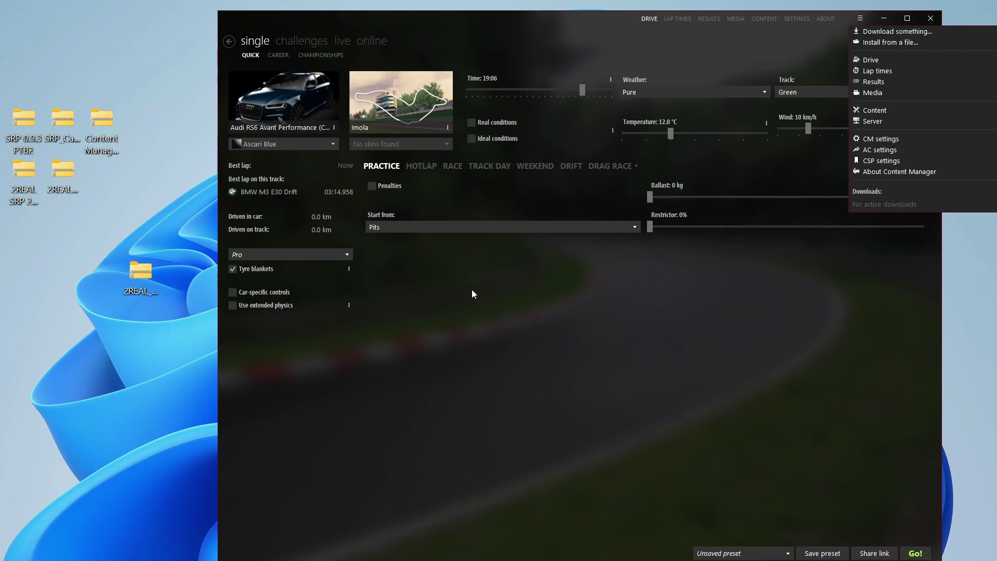
# Replace Imola with Shutoko Revival Project 0.9.3 PTB Main Layout from the installed track list.
pyautogui.click(416, 292)
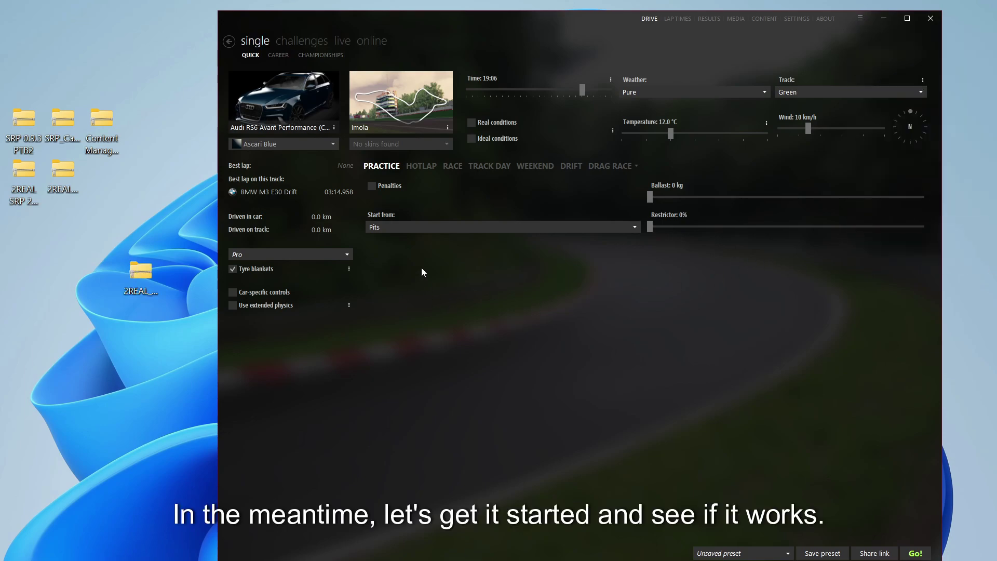
pyautogui.moveTo(388, 105)
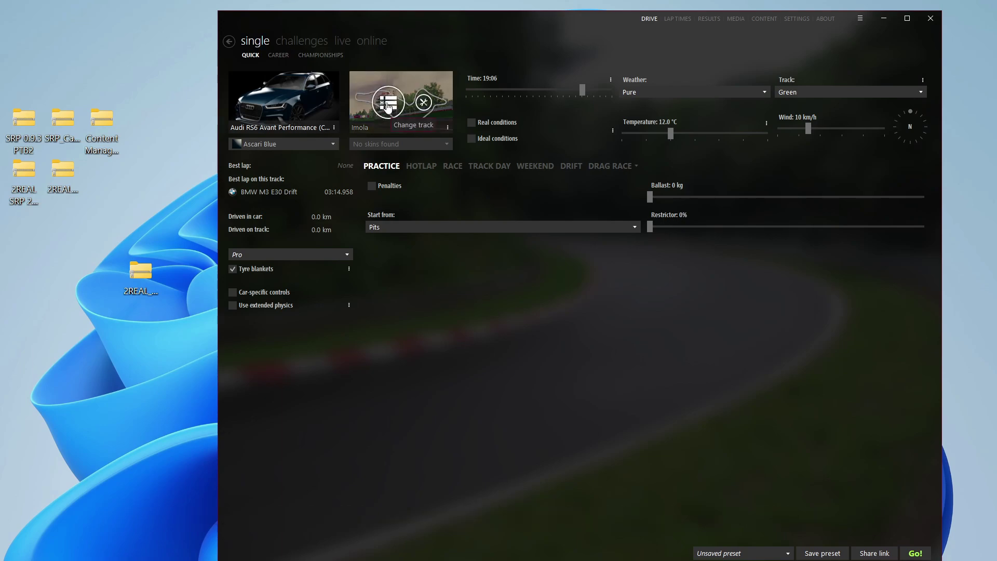
pyautogui.click(388, 104)
pyautogui.scroll(-5, 587, 288)
pyautogui.click(584, 281)
pyautogui.moveTo(606, 280)
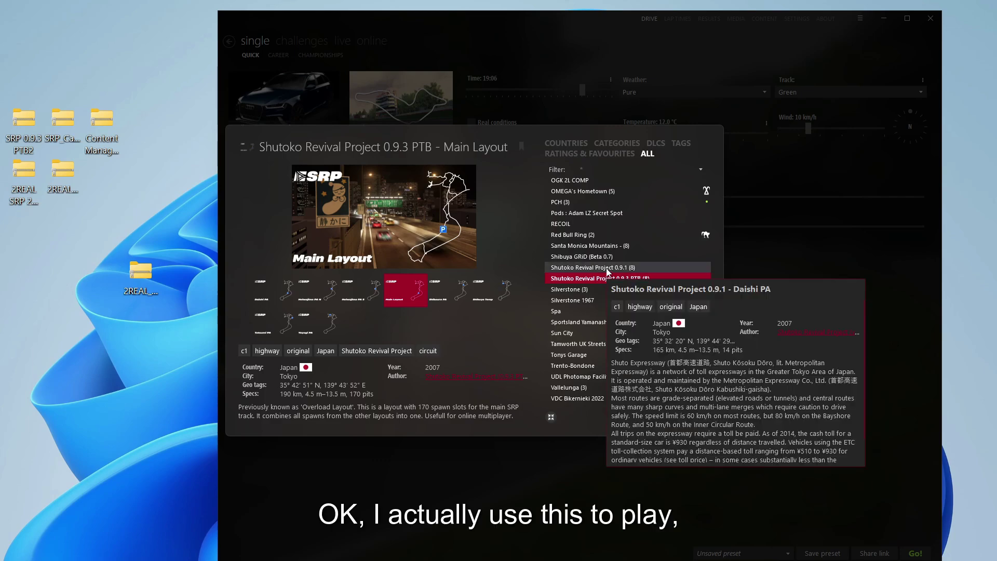
pyautogui.click(570, 267)
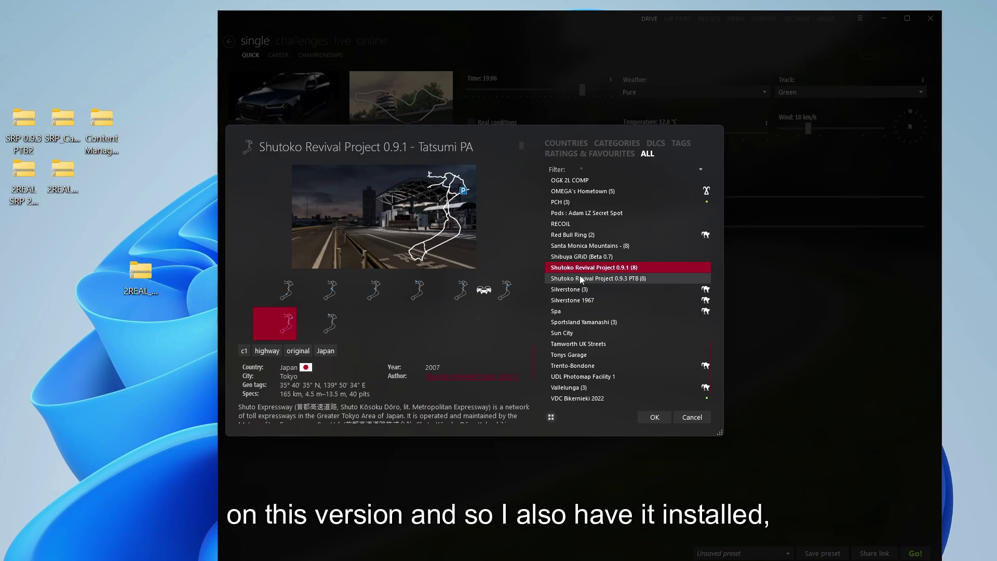
pyautogui.click(584, 279)
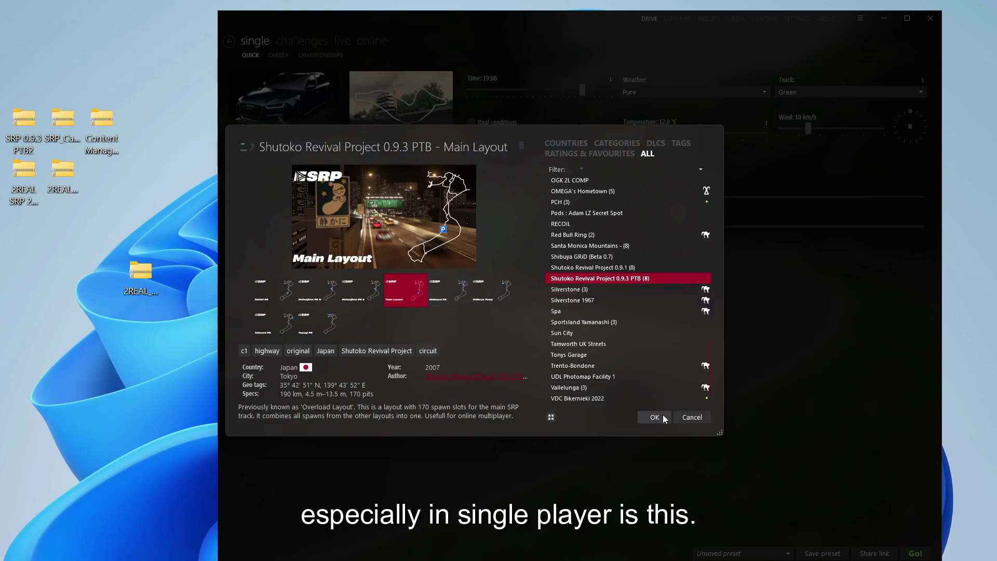
pyautogui.click(663, 415)
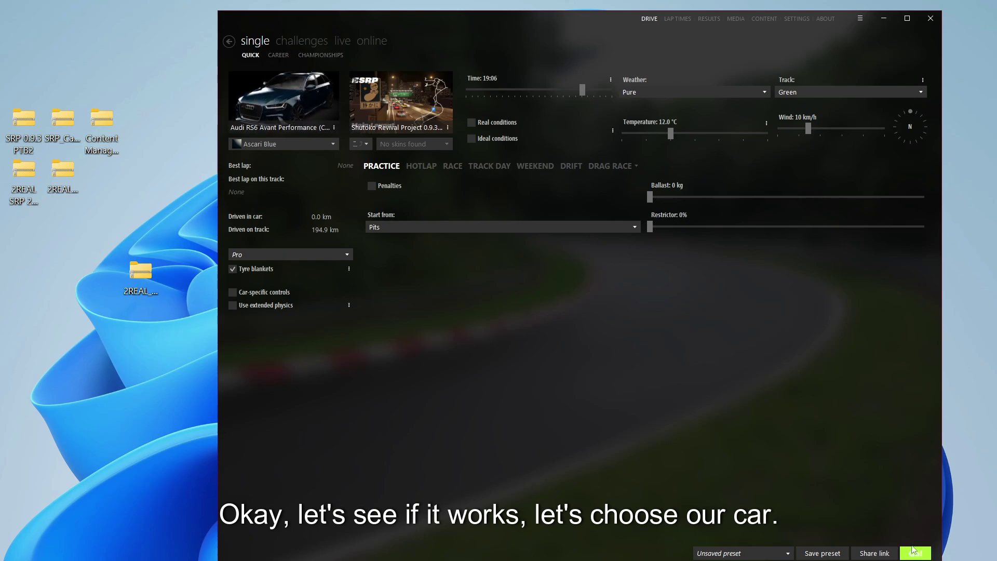
# Launch the Shutoko Revival Project 0.9.3 PTB practice session with Go!
pyautogui.click(908, 551)
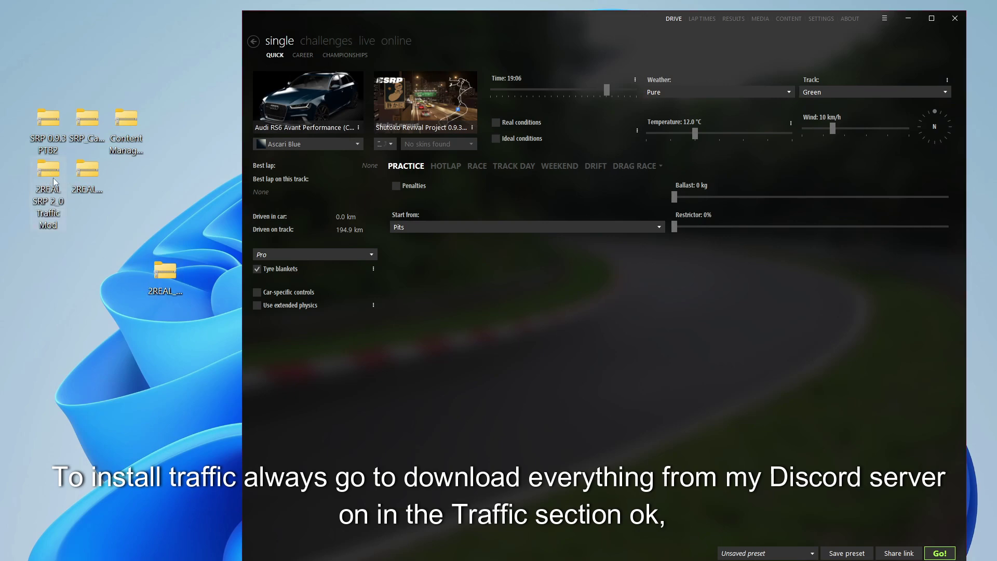
# Add the 2REAL_Patch_1_1.zip archive and install it from the downloads list.
pyautogui.moveTo(46, 180); pyautogui.dragTo(48, 181)
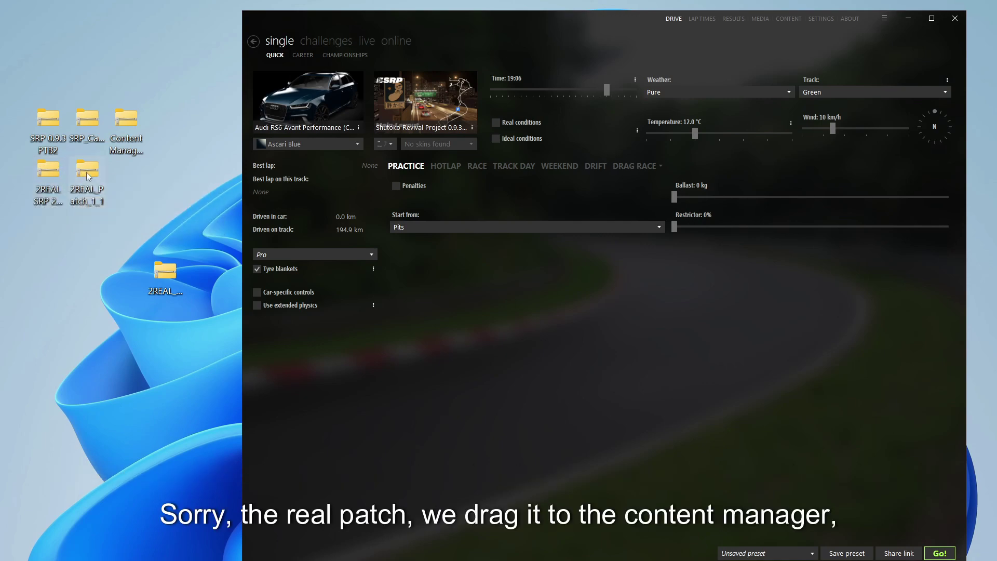
pyautogui.moveTo(88, 176)
pyautogui.mouseDown()
pyautogui.moveTo(228, 208)
pyautogui.moveTo(604, 342)
pyautogui.mouseUp()
pyautogui.click(884, 20)
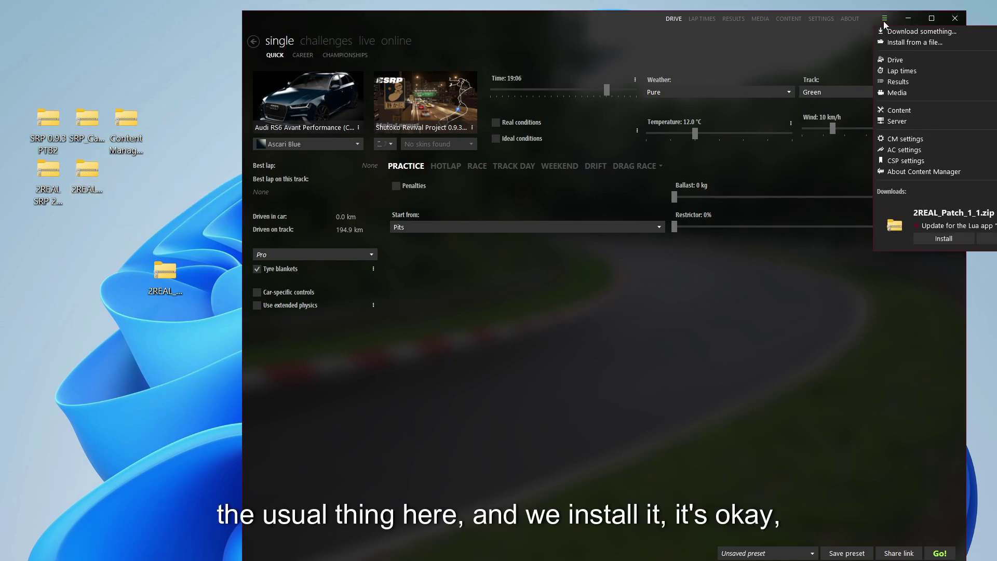
pyautogui.click(946, 240)
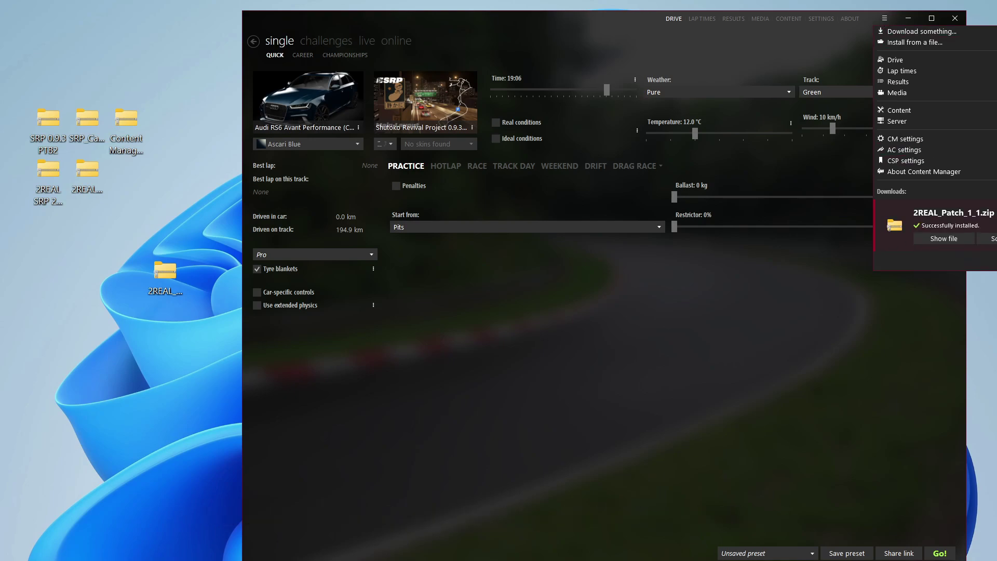
pyautogui.click(56, 178)
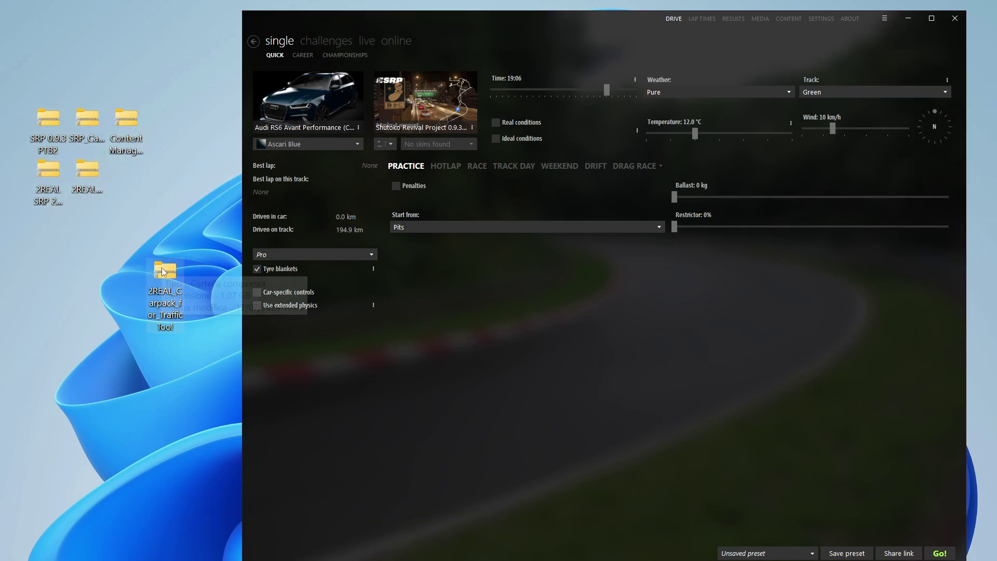
# Add the 2REAL_Carpack_for_Traffic_Tool archive and install it from the downloads list.
pyautogui.moveTo(161, 274)
pyautogui.mouseDown()
pyautogui.moveTo(145, 270)
pyautogui.moveTo(165, 273)
pyautogui.mouseUp()
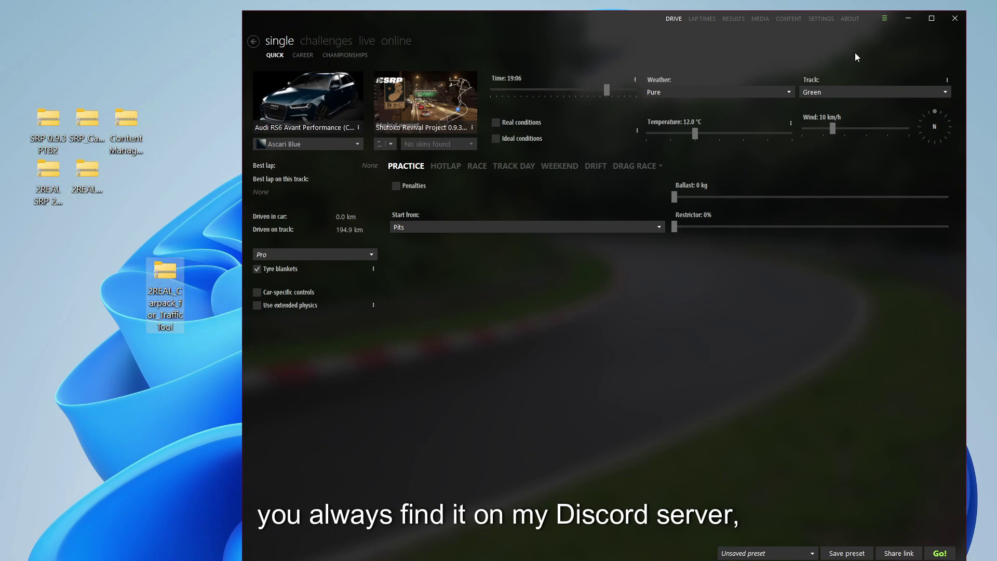
pyautogui.click(885, 19)
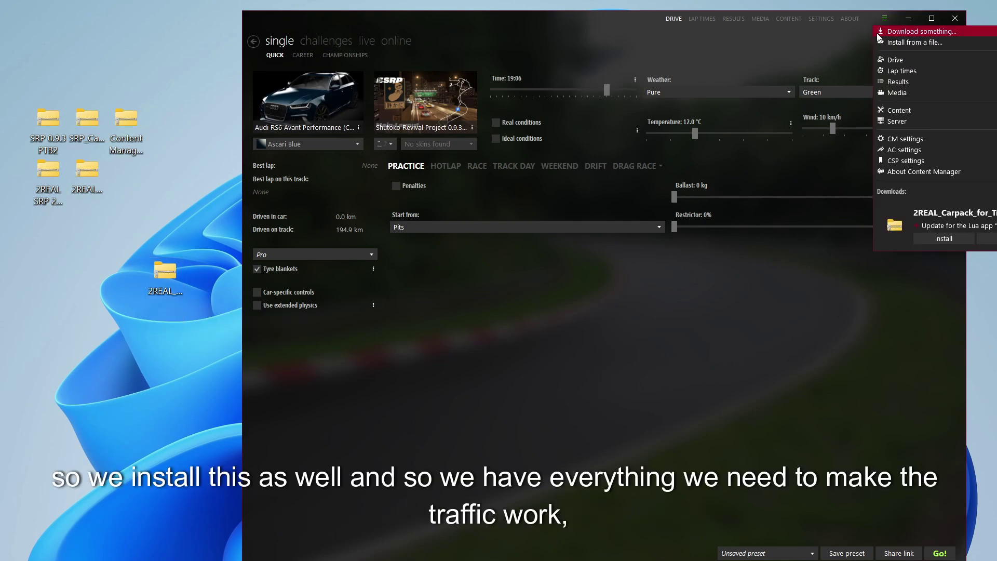
pyautogui.click(940, 240)
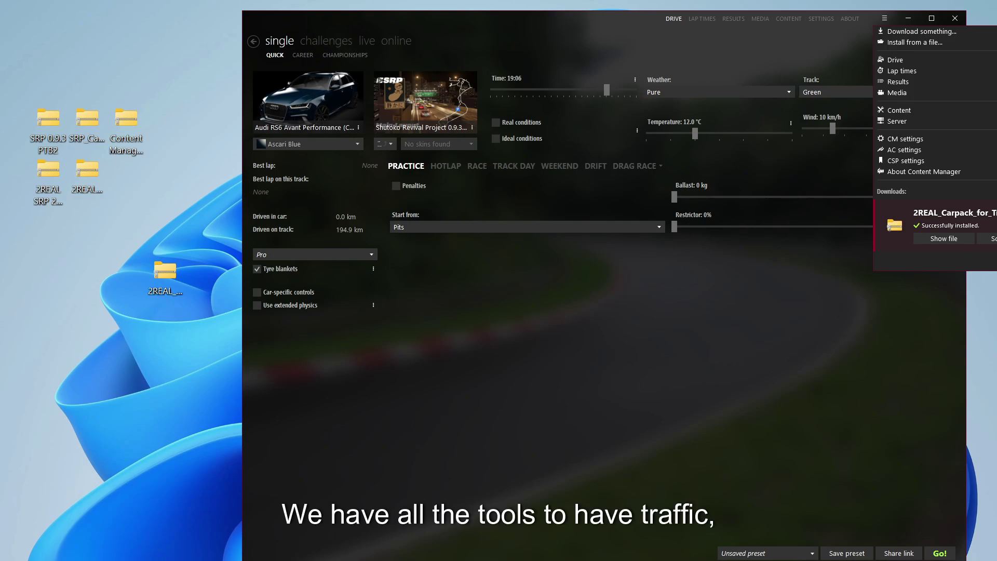
# Go to the Assetto Corsa tracks folder and open shuto_revival_project_beta_ptb.
pyautogui.click(567, 365)
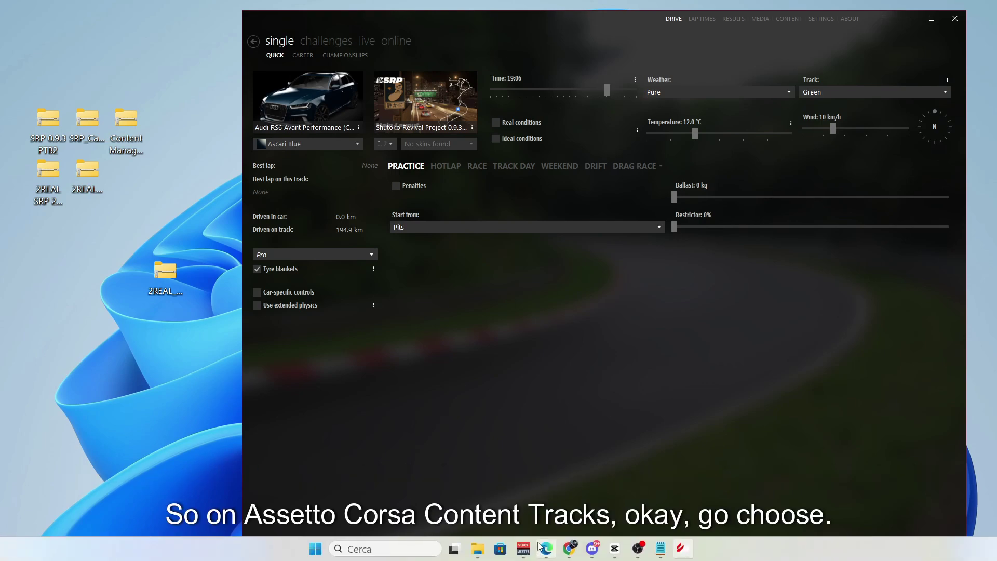
pyautogui.click(525, 548)
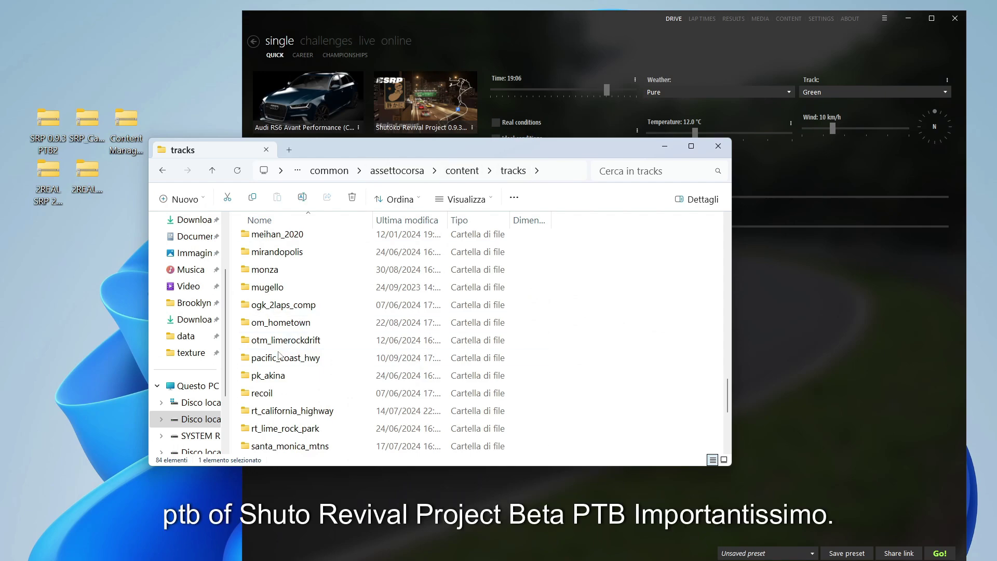
pyautogui.scroll(-3, 285, 372)
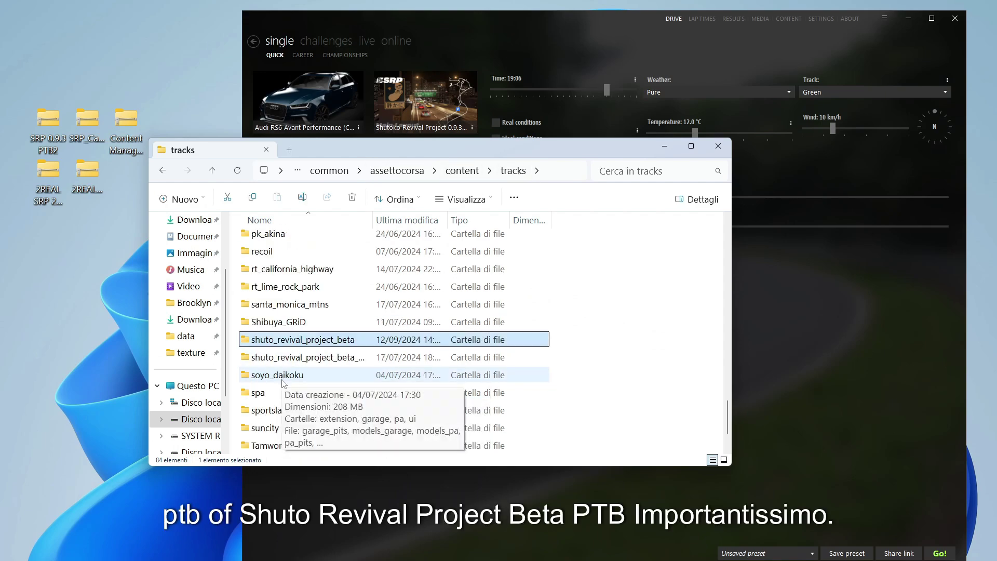
pyautogui.moveTo(293, 364)
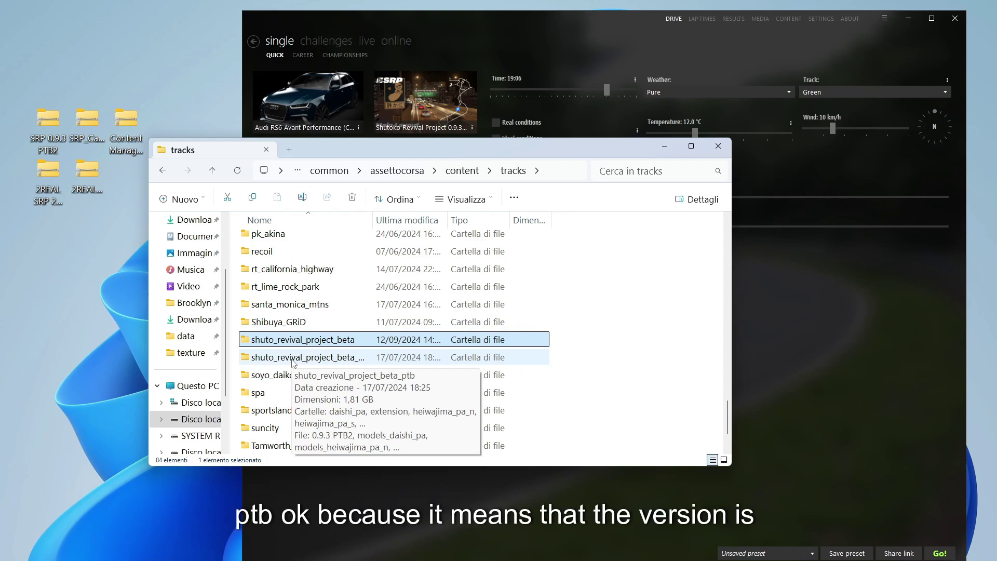
pyautogui.doubleClick(292, 361)
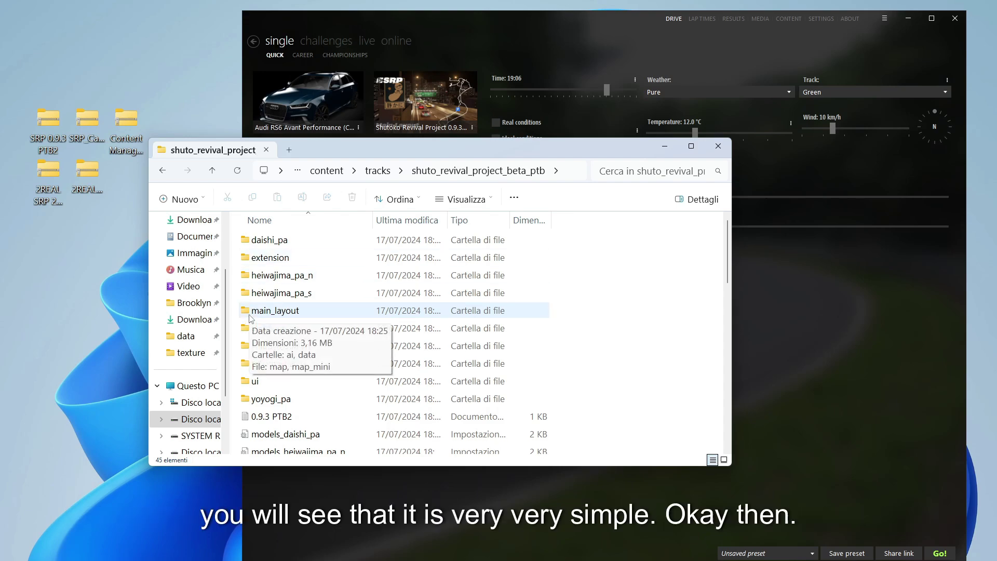
# Open main_layout's data folder and locate traffic.json (1,524 KB).
pyautogui.doubleClick(249, 316)
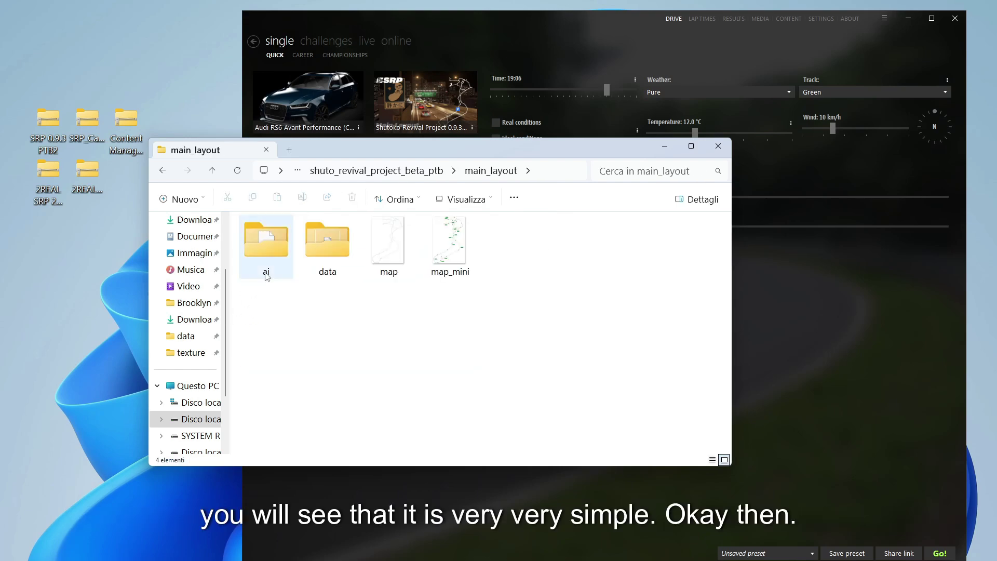
pyautogui.doubleClick(319, 248)
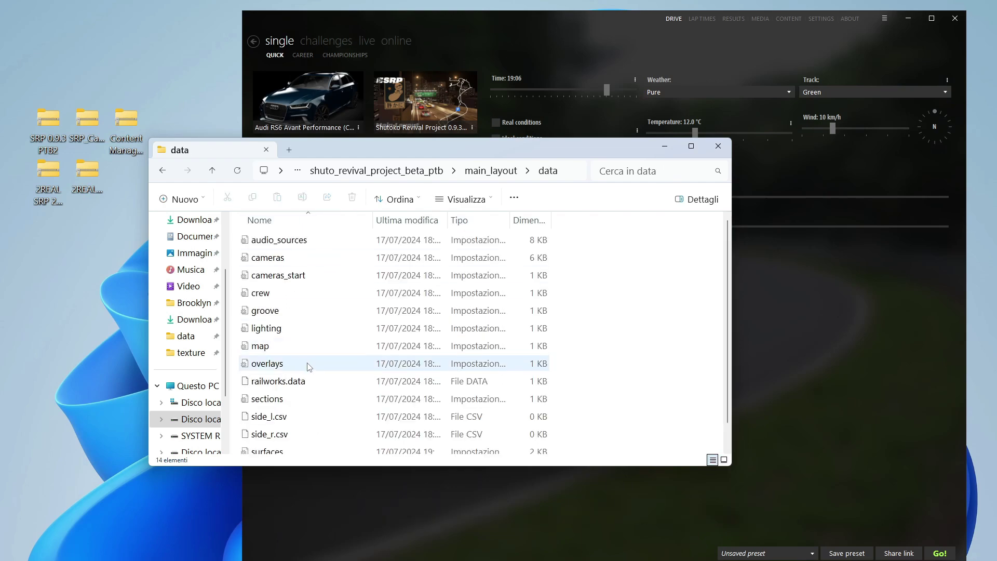
pyautogui.scroll(-1, 308, 368)
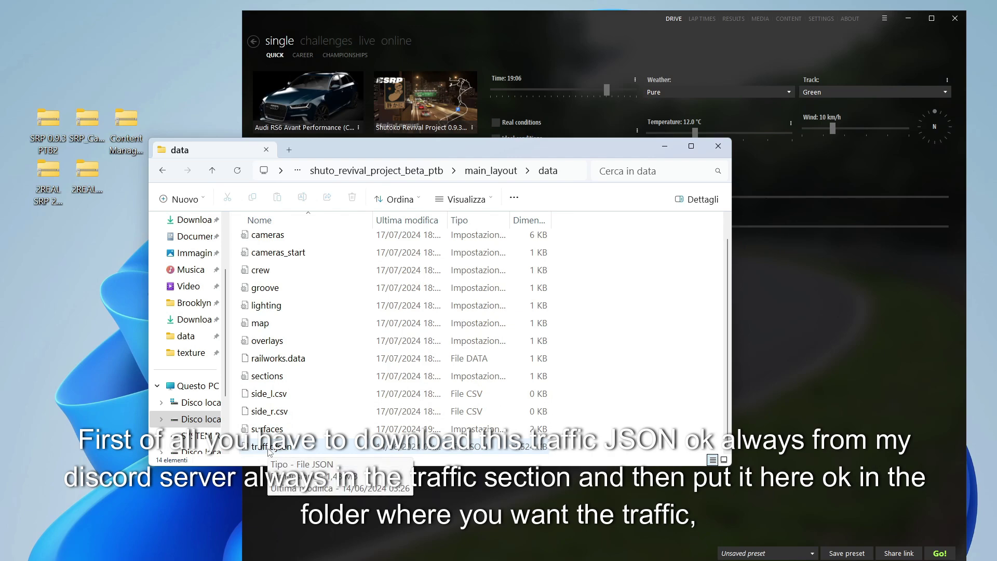
pyautogui.click(269, 450)
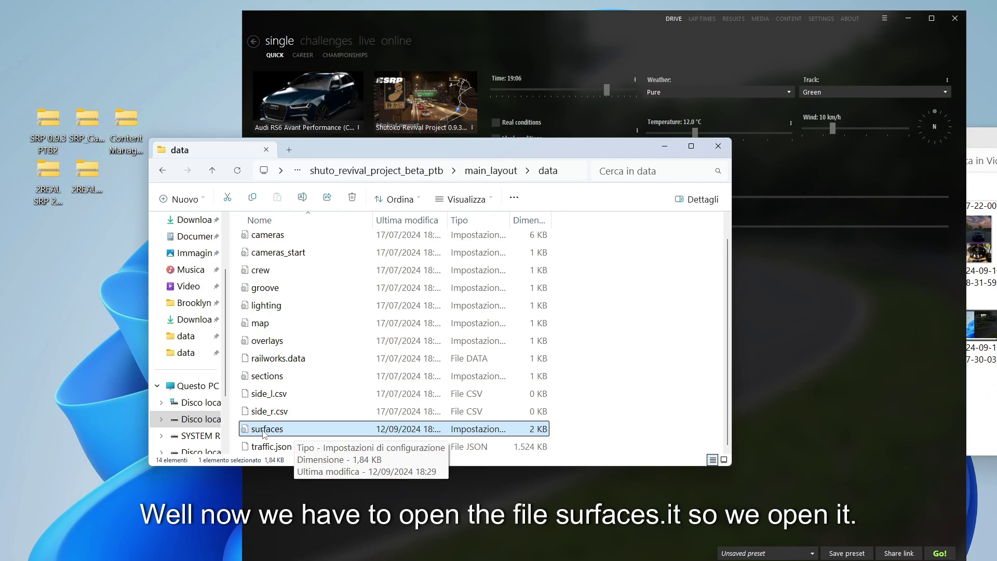
# Paste the [_SCRIPTING_PHYSICS] block at the end of main_layout's surfaces.ini.
pyautogui.doubleClick(264, 431)
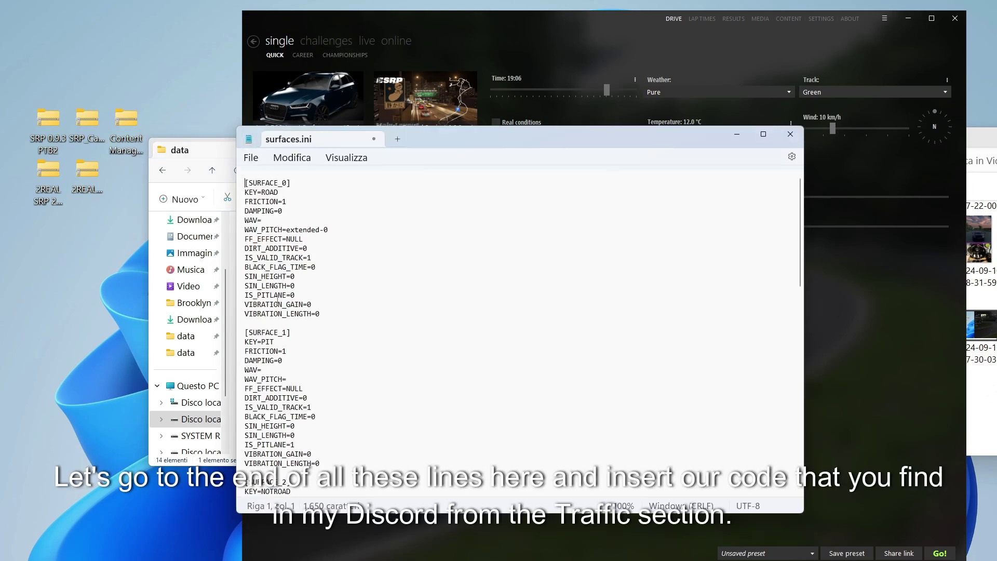
pyautogui.hotkey('ctrl', 'End')
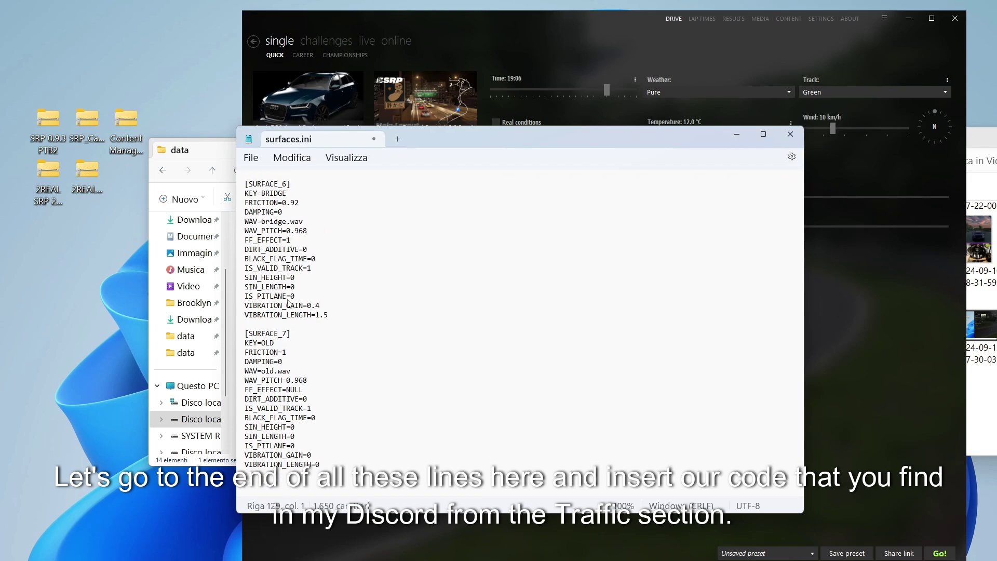
pyautogui.write('[_SCRIPTING_PHYSICS] ALLOW_TRACK_SCRIPTS=1 ALLOW_DISPLAY_SCRIPTS=1 ALLOW_NEW_MODE_SCRIPTS=1 ALLOW_TOOLS=1')
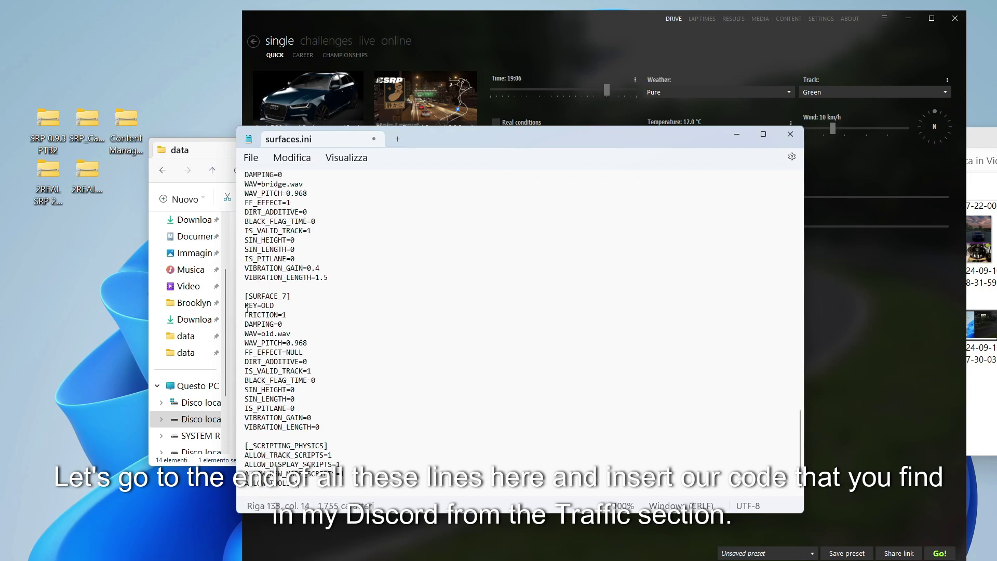
# Check the pasted scripting lines and the WAV_PITCH=extended-0 line under [SURFACE_0].
pyautogui.moveTo(248, 445)
pyautogui.mouseDown()
pyautogui.moveTo(333, 466)
pyautogui.moveTo(309, 486)
pyautogui.mouseUp()
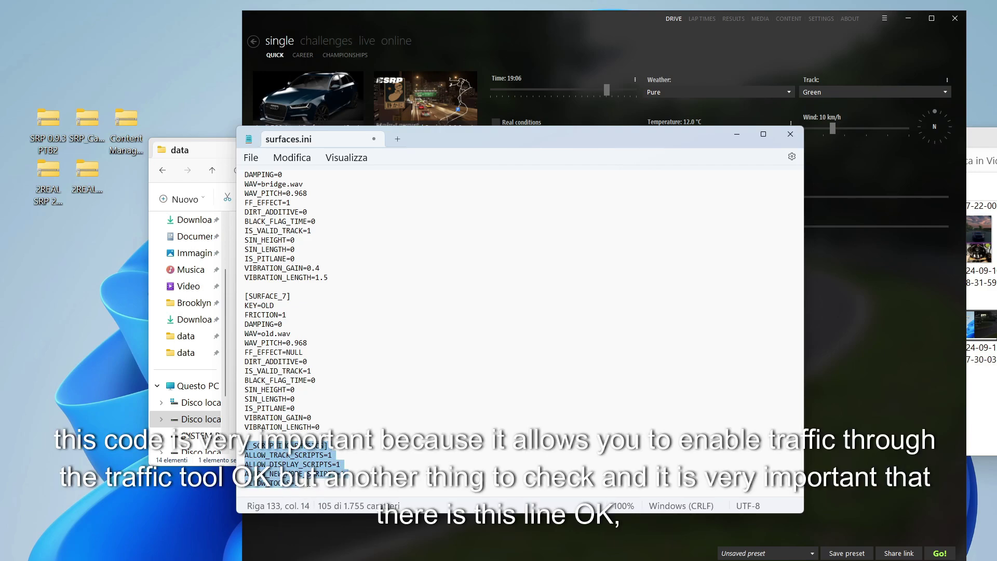
pyautogui.click(308, 482)
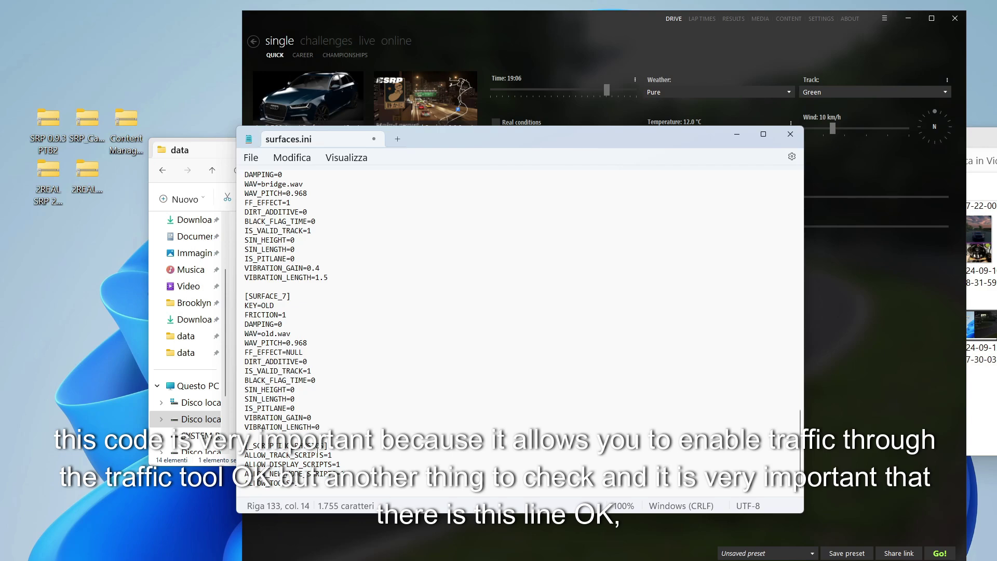
pyautogui.scroll(20, 294, 359)
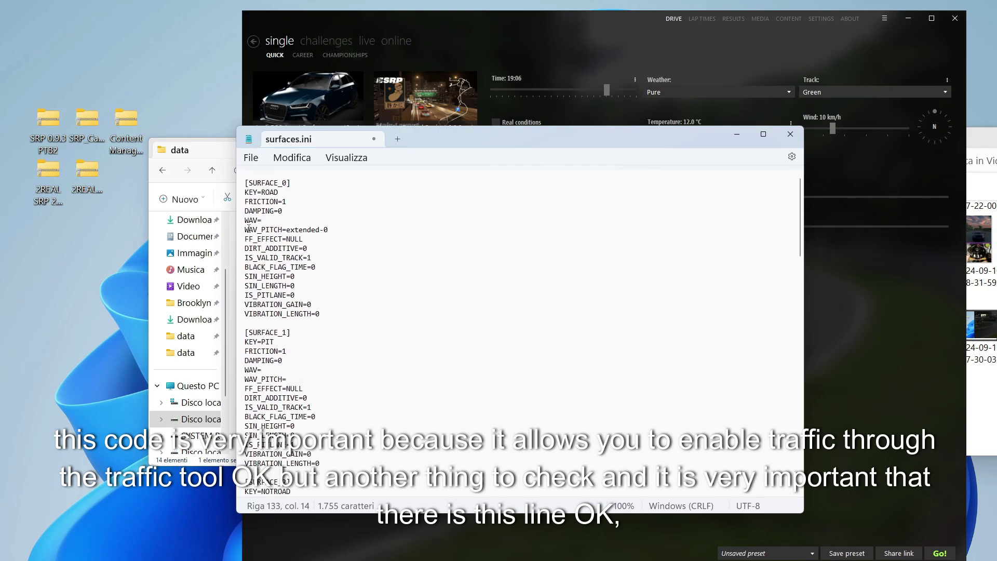
pyautogui.moveTo(248, 229); pyautogui.dragTo(303, 232)
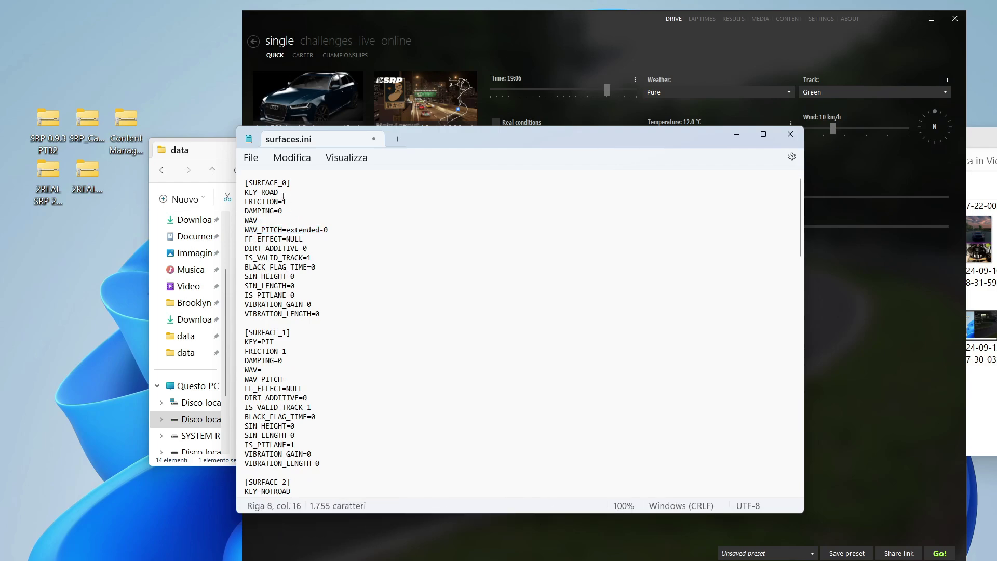
# Close surfaces.ini in Notepad to return to the main_layout data folder.
pyautogui.click(789, 136)
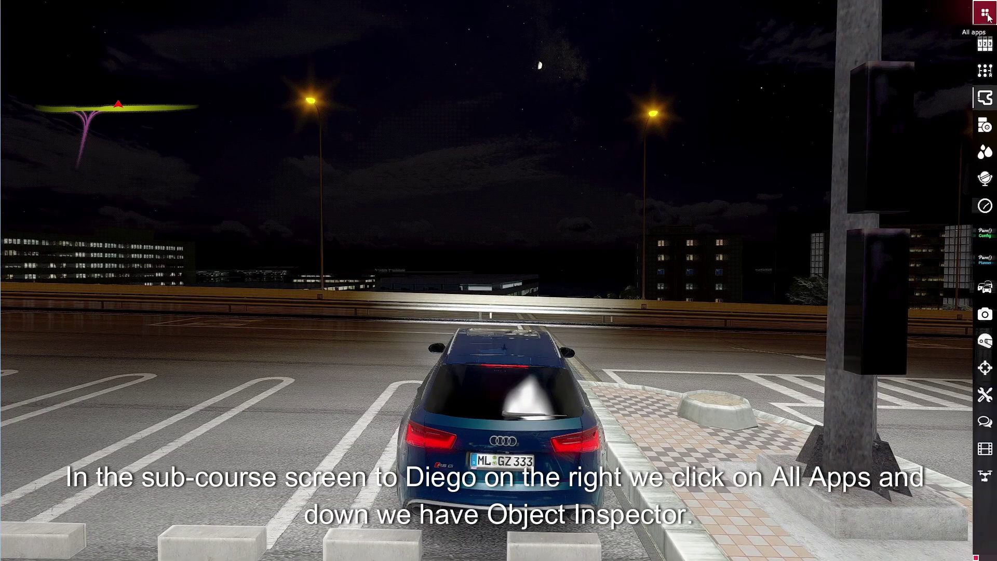
# Open the Objects Inspector from All apps, then its Traffic planner tool.
pyautogui.click(985, 14)
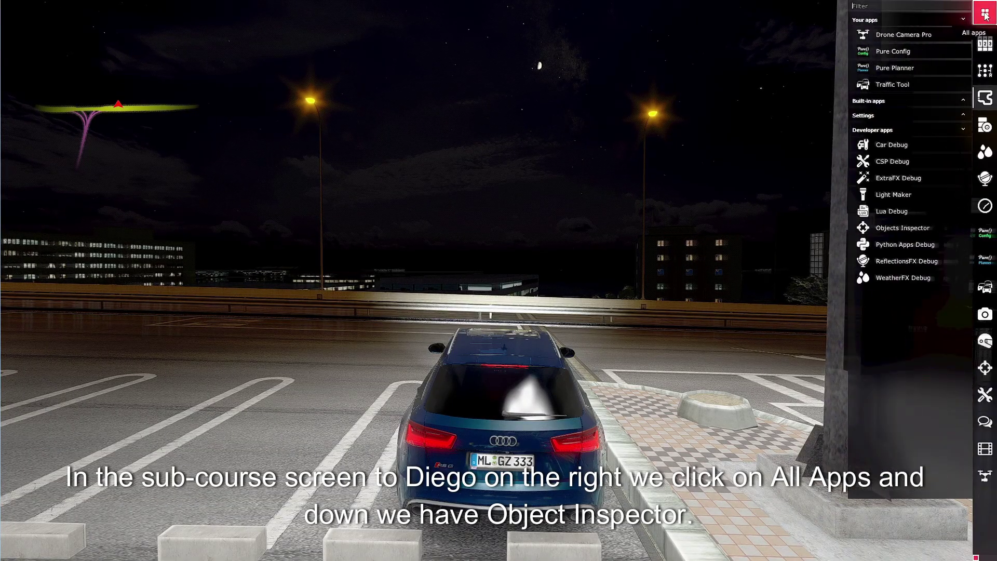
pyautogui.click(901, 229)
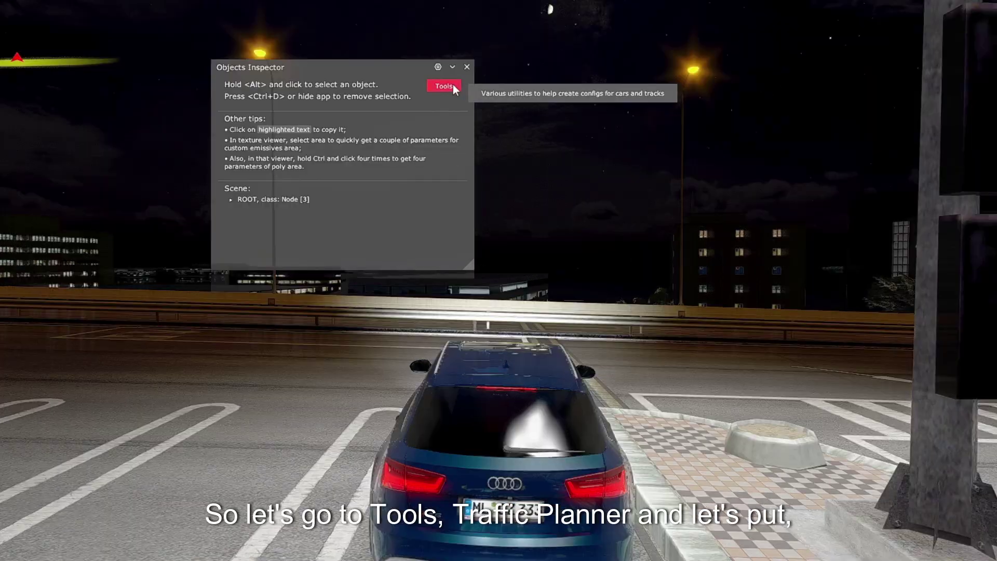
pyautogui.click(454, 87)
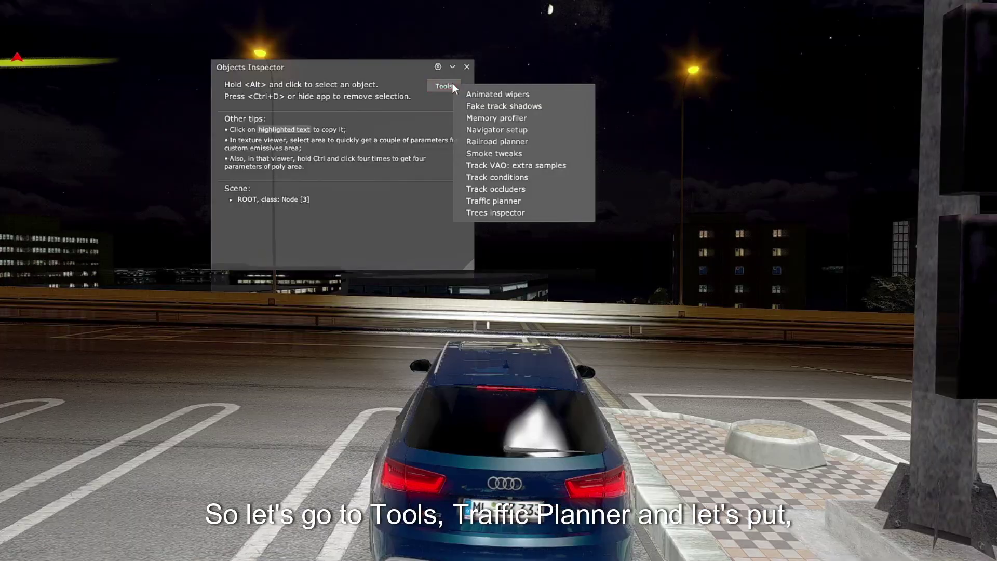
pyautogui.click(477, 202)
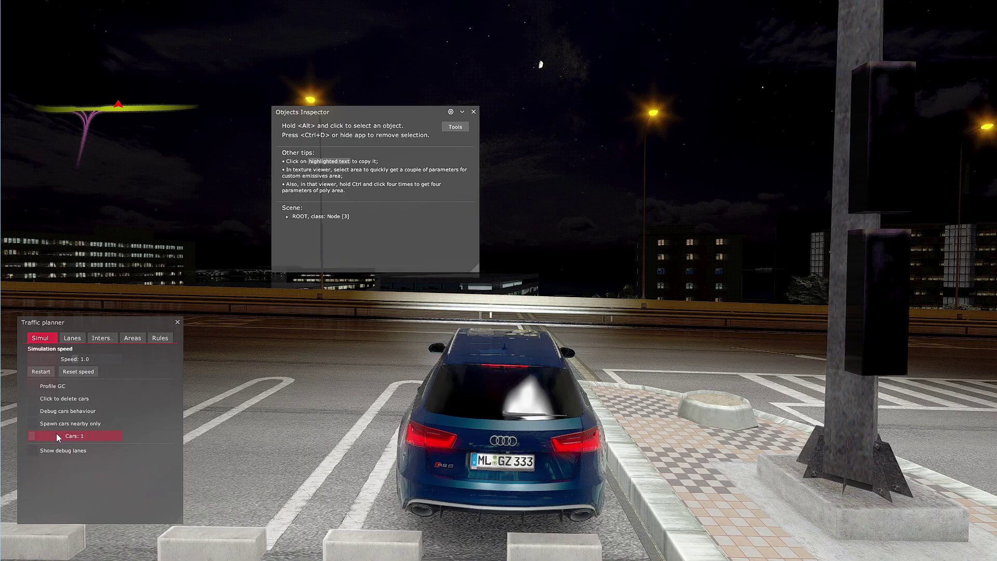
# Raise the Traffic planner's Cars slider from 1 to 168 and beyond.
pyautogui.click(57, 435)
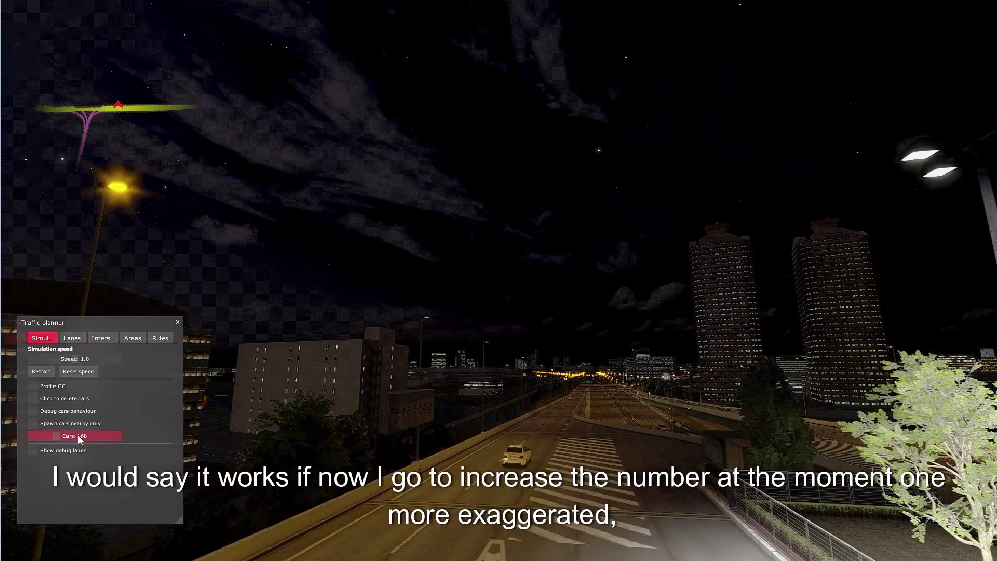
pyautogui.click(83, 437)
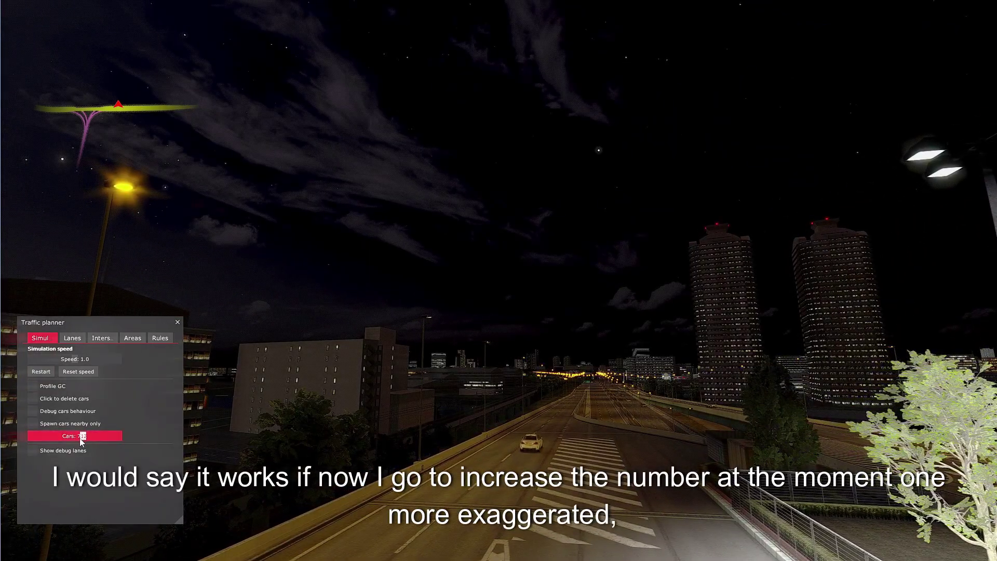